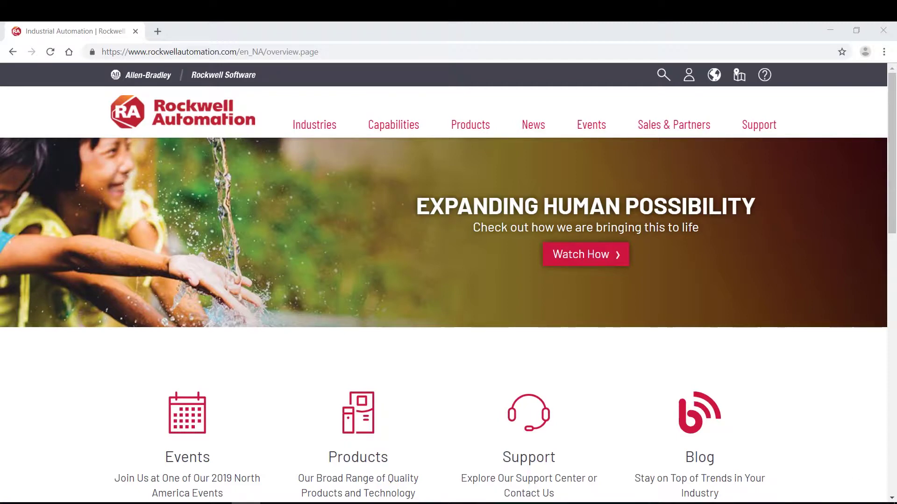
# Bring up the Rockwell Automation North America home page in Chrome
pyautogui.moveTo(767, 133)
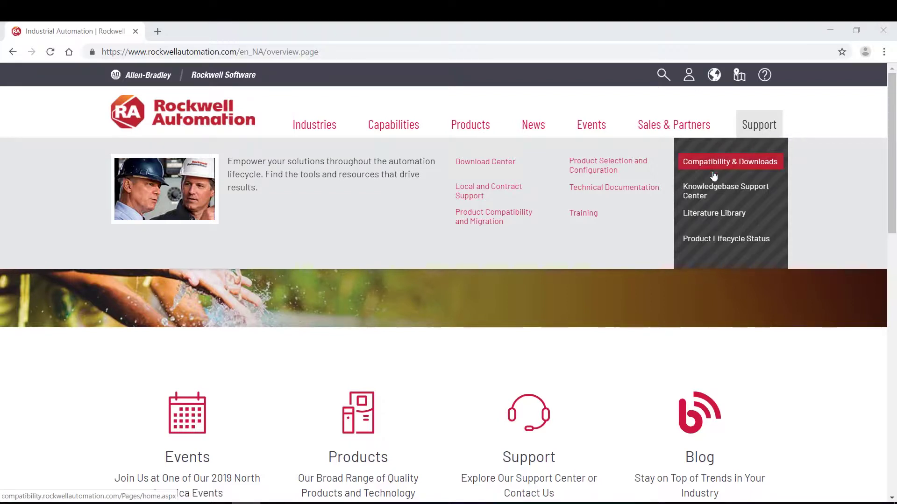
# Go to Product Selection and Configuration from the Support menu
pyautogui.click(636, 174)
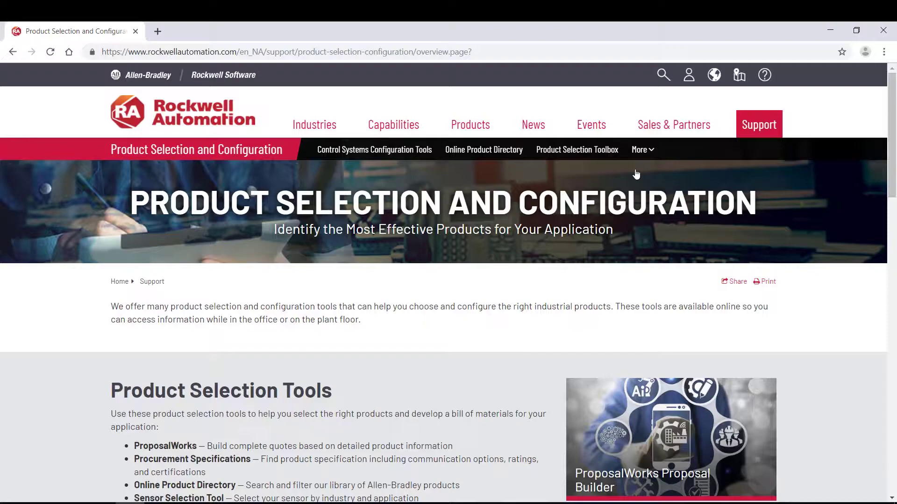
# Expand the Global Short-Circuit Current Ratings (SCCR) Tool entry under Power and Motion Systems and follow Learn More
pyautogui.moveTo(892, 175); pyautogui.dragTo(895, 468)
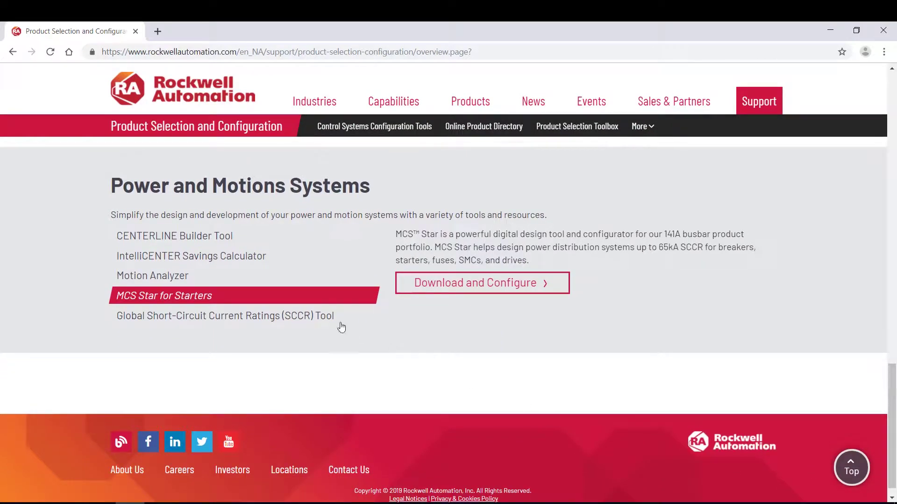
pyautogui.click(327, 318)
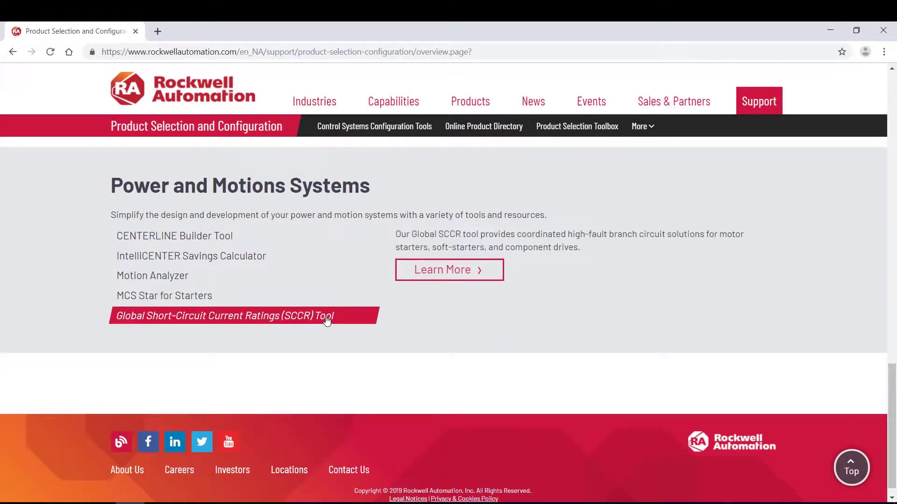
pyautogui.click(438, 271)
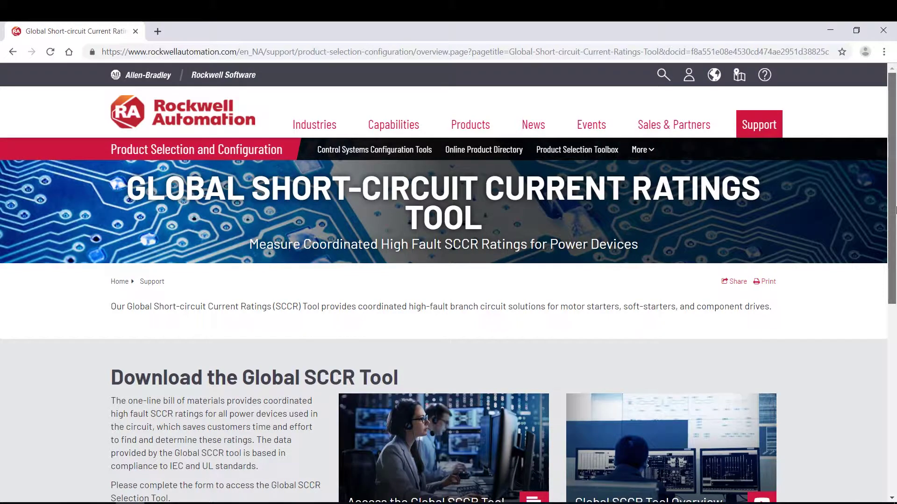
# Open the Access the Global SCCR Tool page and launch the tool with Download Now
pyautogui.scroll(-3, 894, 210)
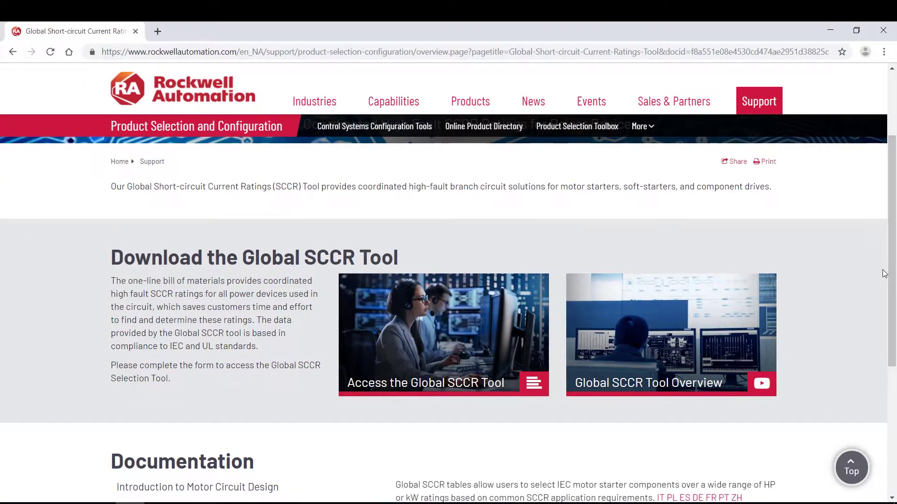
pyautogui.click(481, 311)
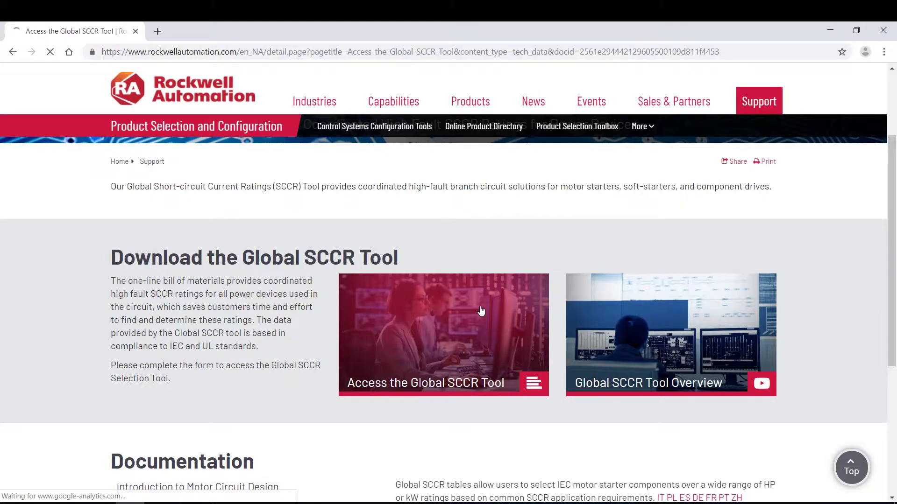
pyautogui.moveTo(895, 162); pyautogui.dragTo(895, 260)
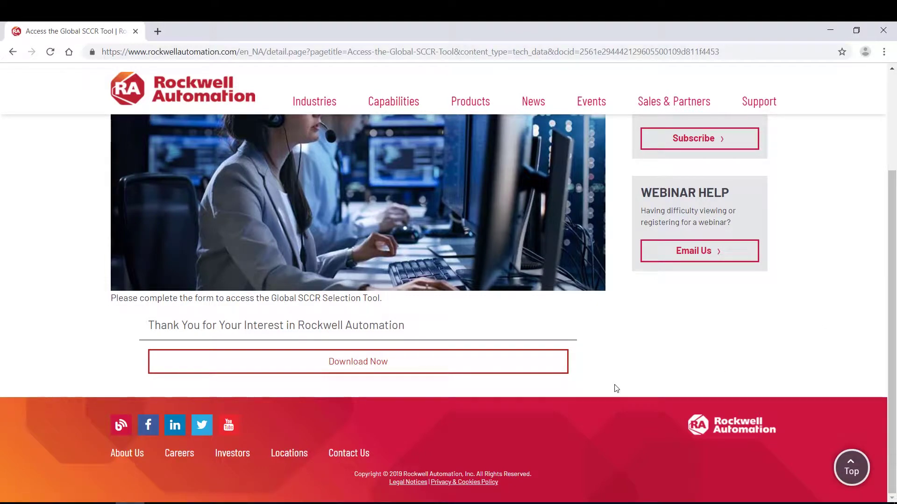
pyautogui.click(411, 363)
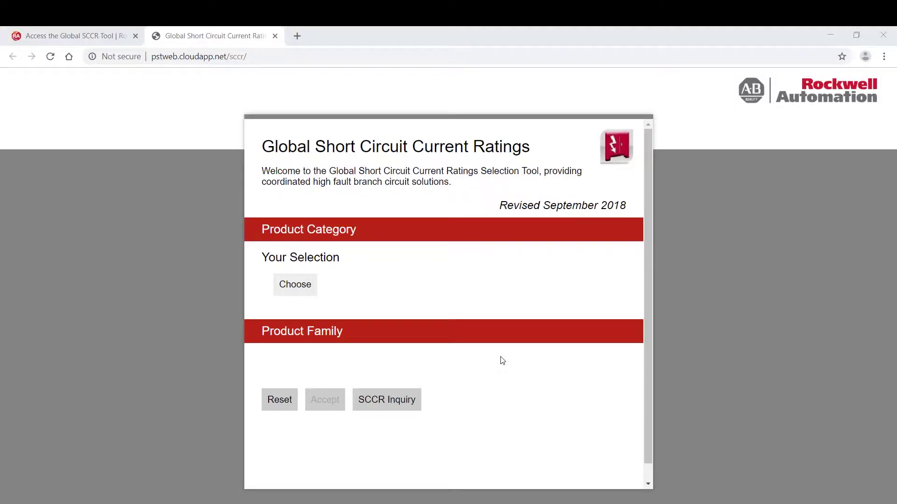
# Choose IEC Motor Control from the Product Category list
pyautogui.moveTo(650, 271); pyautogui.dragTo(654, 312)
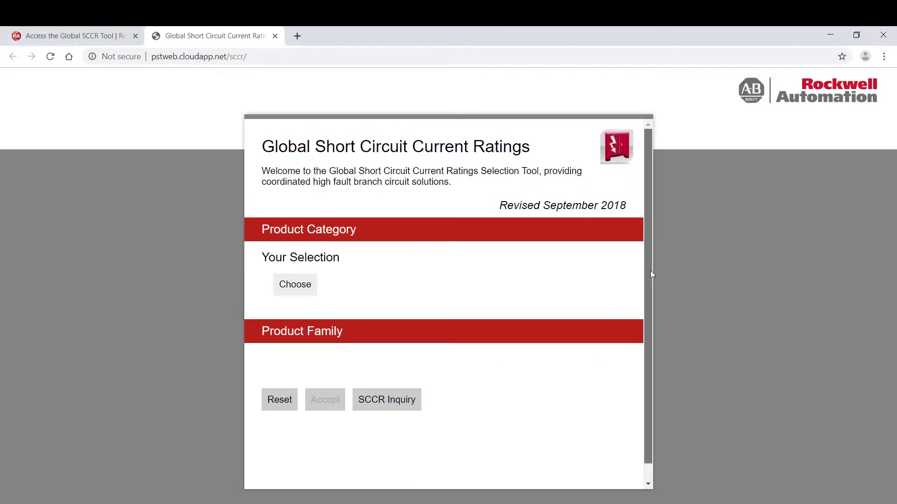
pyautogui.moveTo(652, 275); pyautogui.dragTo(654, 310)
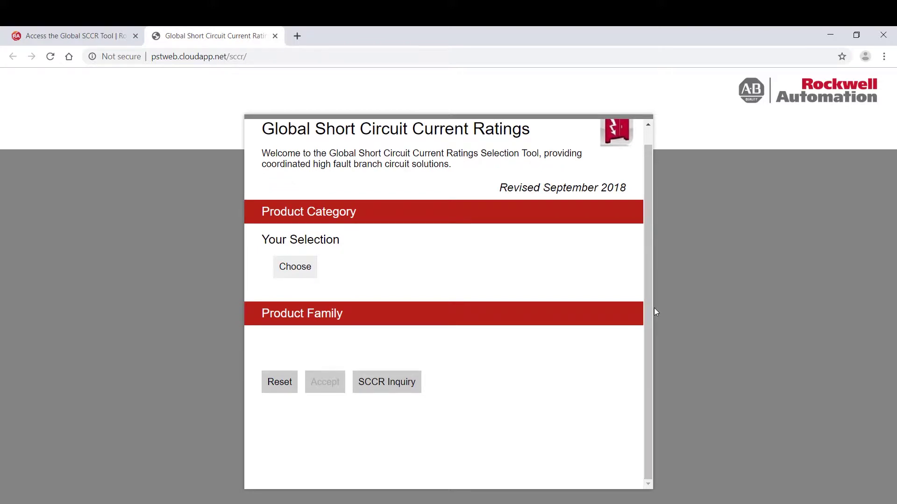
pyautogui.click(306, 264)
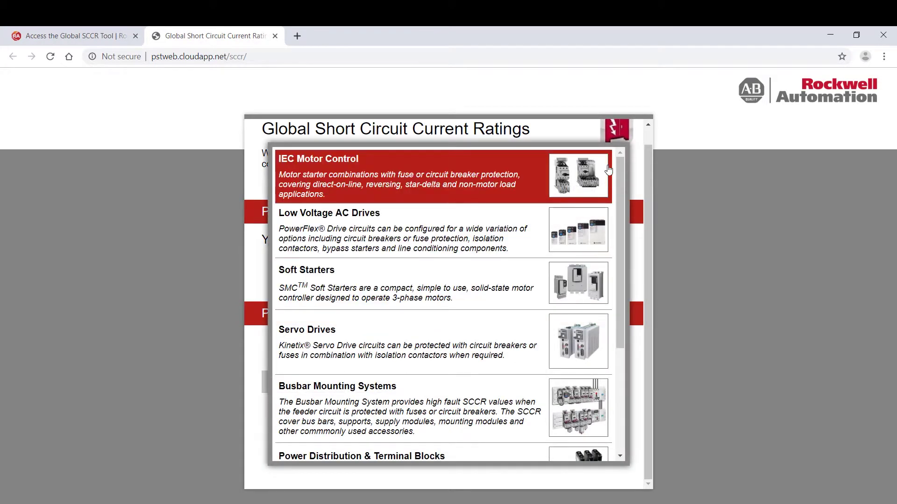
pyautogui.moveTo(620, 169); pyautogui.dragTo(622, 284)
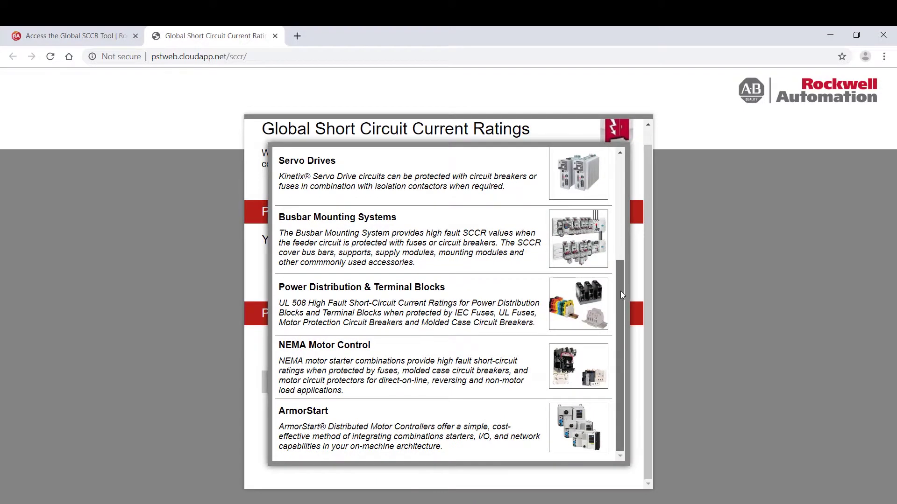
pyautogui.moveTo(623, 281); pyautogui.dragTo(627, 149)
pyautogui.click(528, 189)
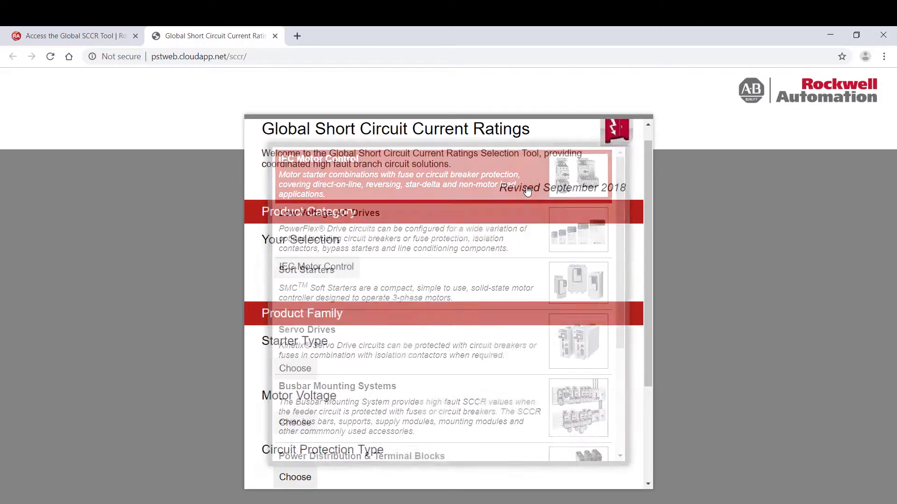
# Set starter type to 3 Component Starters (MCP) and motor voltage to 460V (480V Line) 60Hz
pyautogui.moveTo(647, 215); pyautogui.dragTo(653, 291)
pyautogui.click(299, 257)
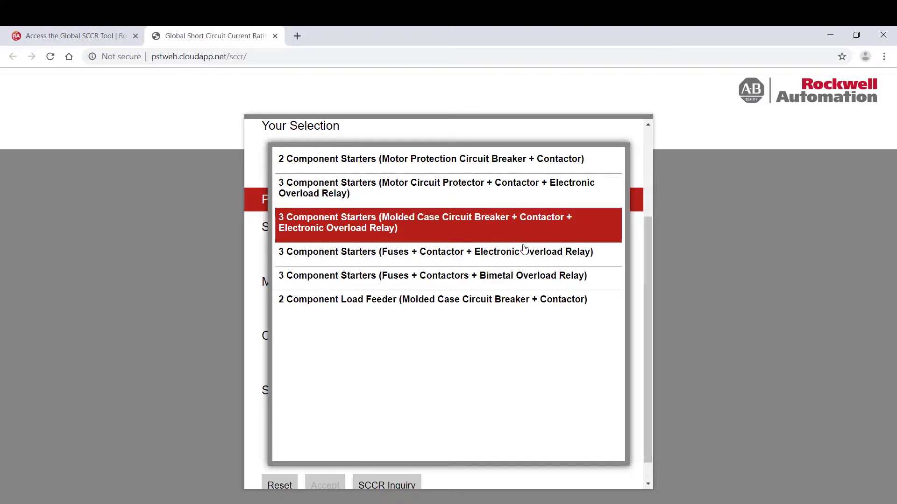
pyautogui.click(530, 201)
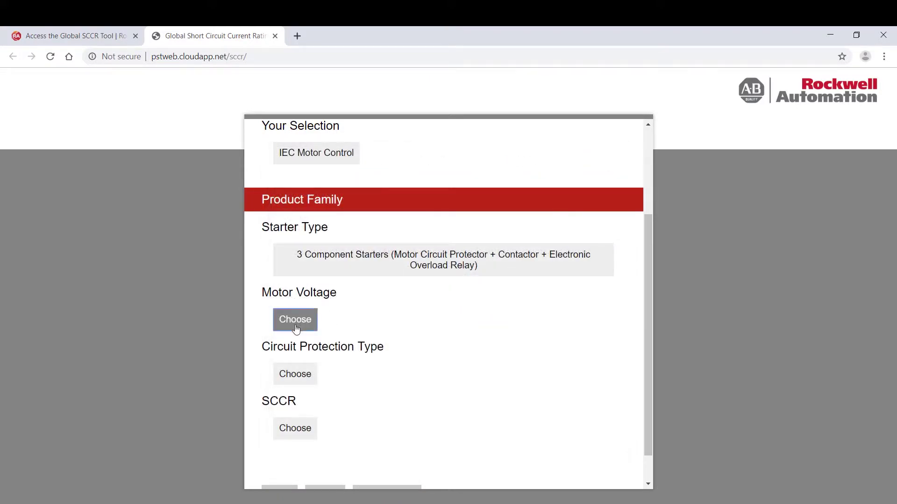
pyautogui.click(295, 327)
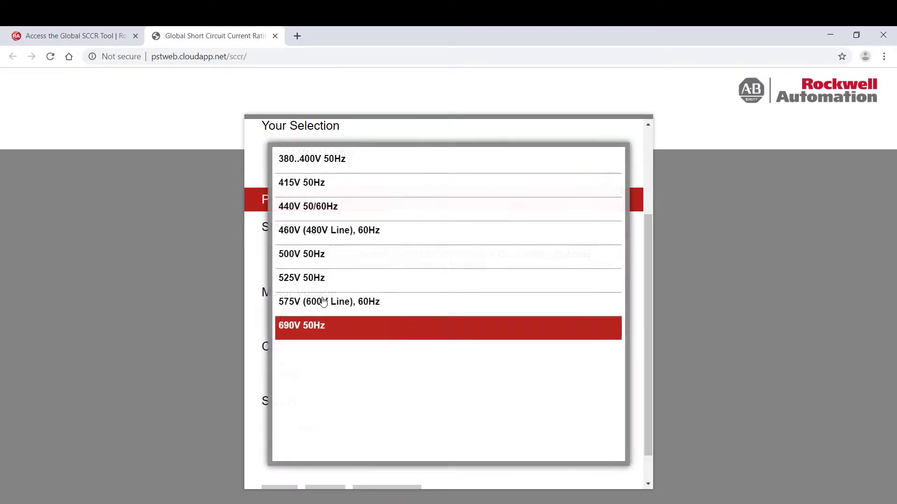
pyautogui.click(497, 235)
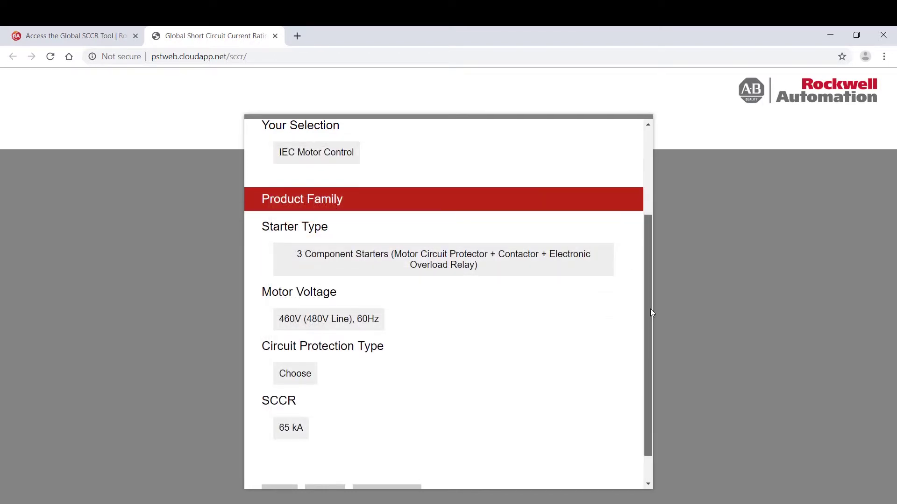
# Select 140MG + 100-C/E + 193-E (UL MCP) circuit protection and accept the configuration
pyautogui.scroll(-1, 652, 312)
pyautogui.click(299, 339)
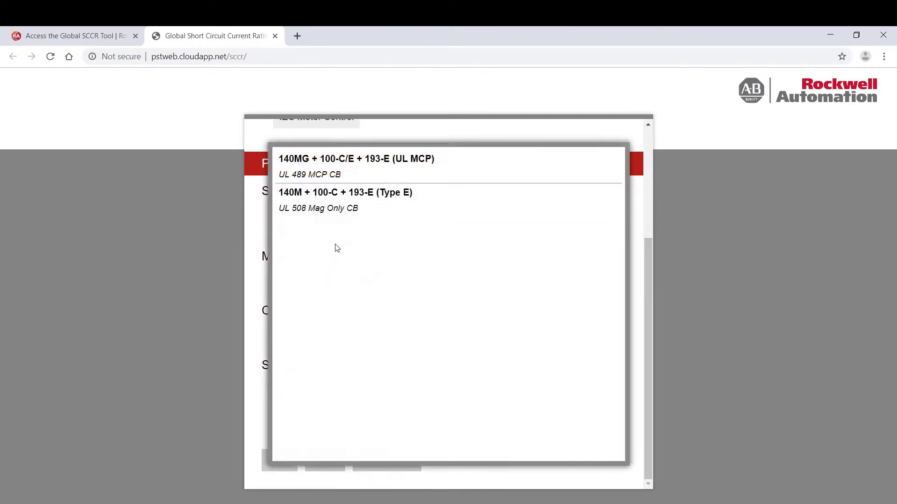
pyautogui.click(368, 175)
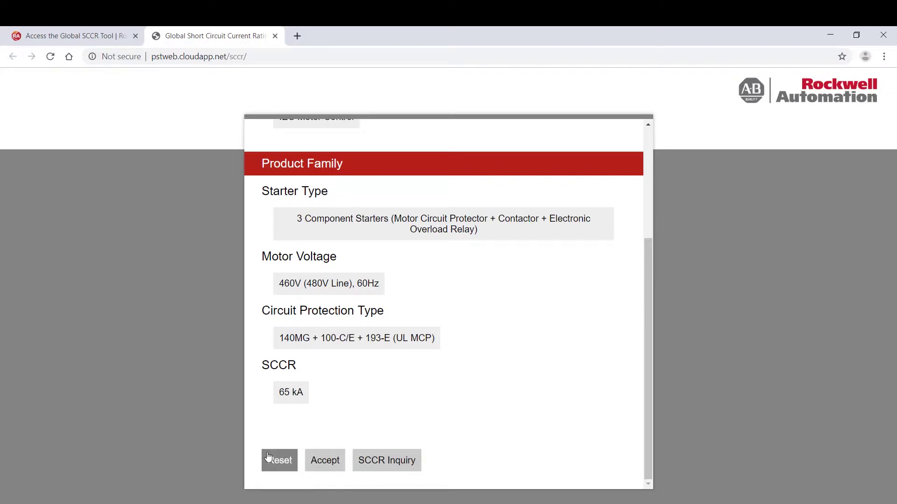
pyautogui.scroll(1, 330, 482)
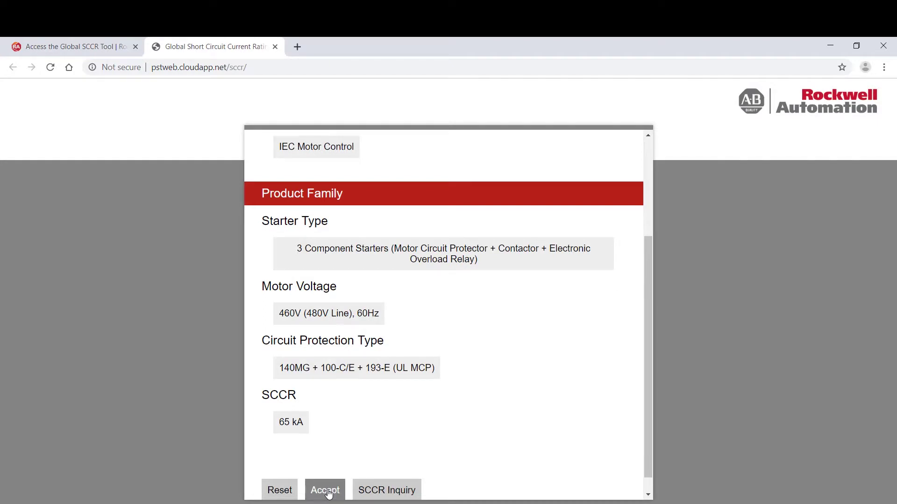
pyautogui.click(328, 493)
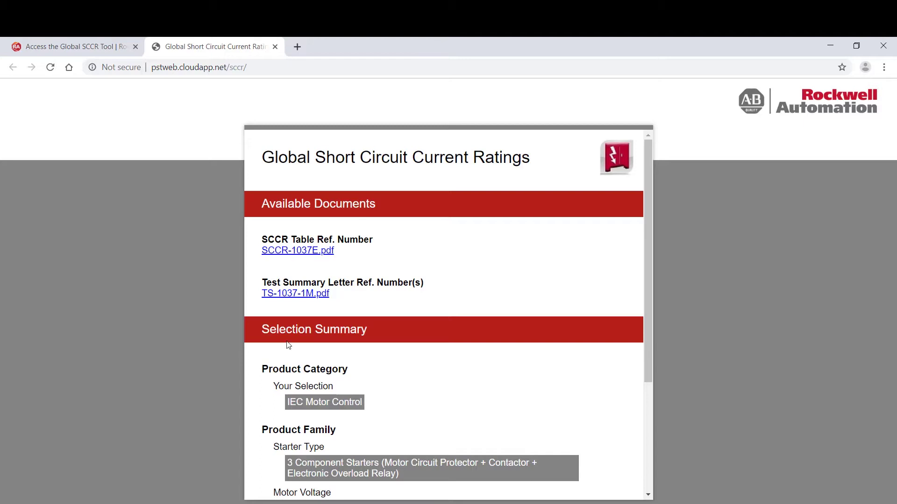
# Open the SCCR-1037E.pdf coordination table from Available Documents
pyautogui.click(283, 251)
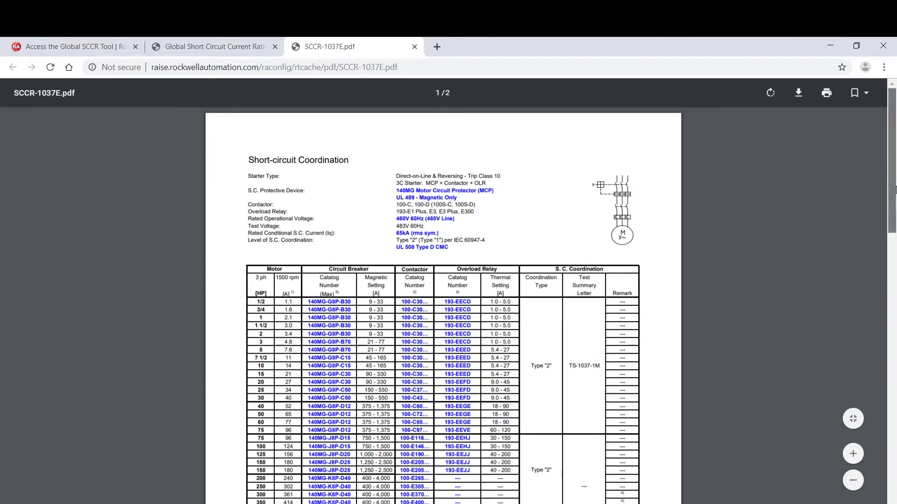
# Scroll through the SCCR-1037E table PDF, then close its tab
pyautogui.scroll(-1, 895, 204)
pyautogui.scroll(1, 895, 205)
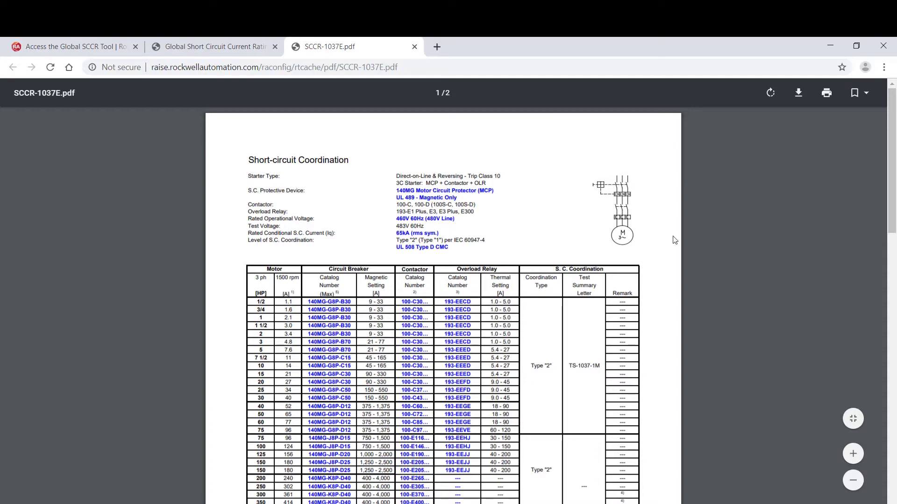
pyautogui.moveTo(895, 196); pyautogui.dragTo(890, 162)
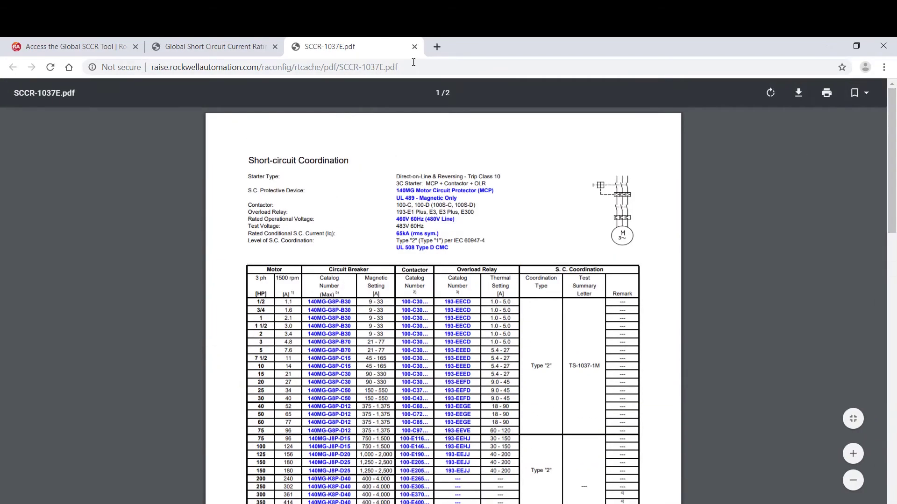
pyautogui.click(414, 48)
# Read through the TS-1037-1M.pdf test summary, close it, and return to the selection summary
pyautogui.moveTo(650, 218); pyautogui.dragTo(650, 267)
pyautogui.click(292, 220)
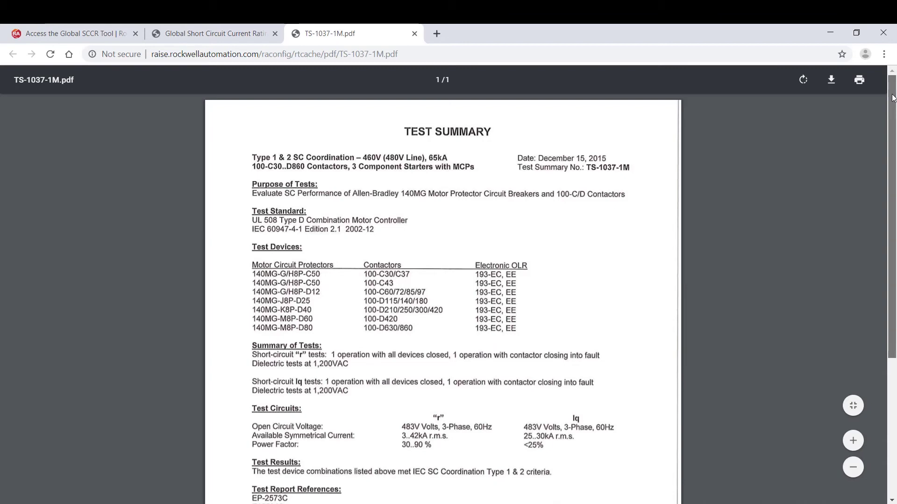
pyautogui.moveTo(892, 97); pyautogui.dragTo(894, 283)
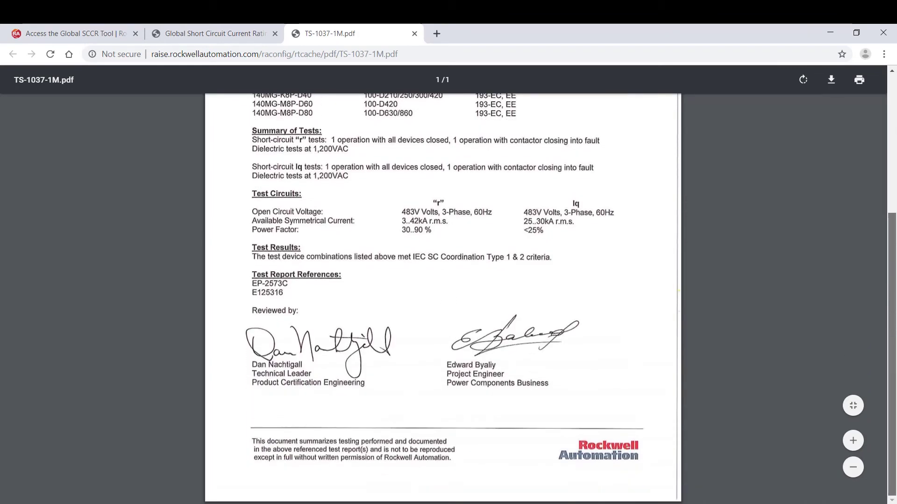
pyautogui.moveTo(895, 237); pyautogui.dragTo(895, 95)
pyautogui.click(415, 33)
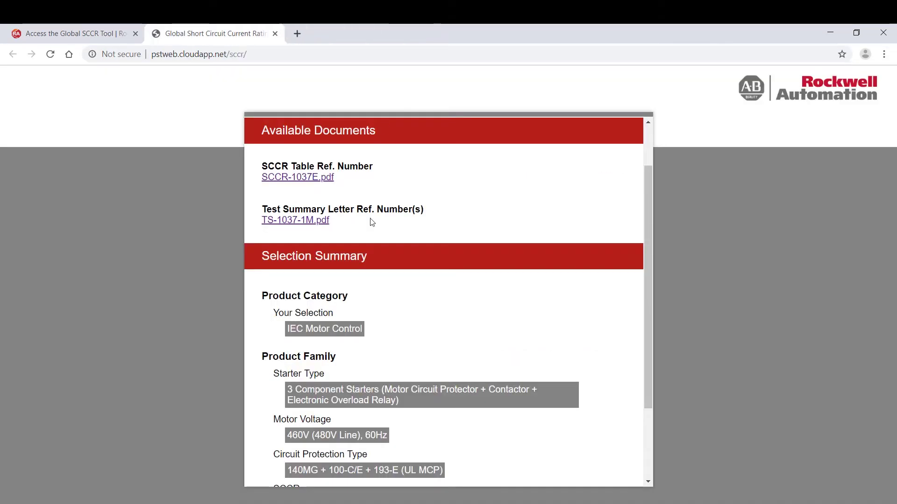
pyautogui.scroll(-3, 652, 371)
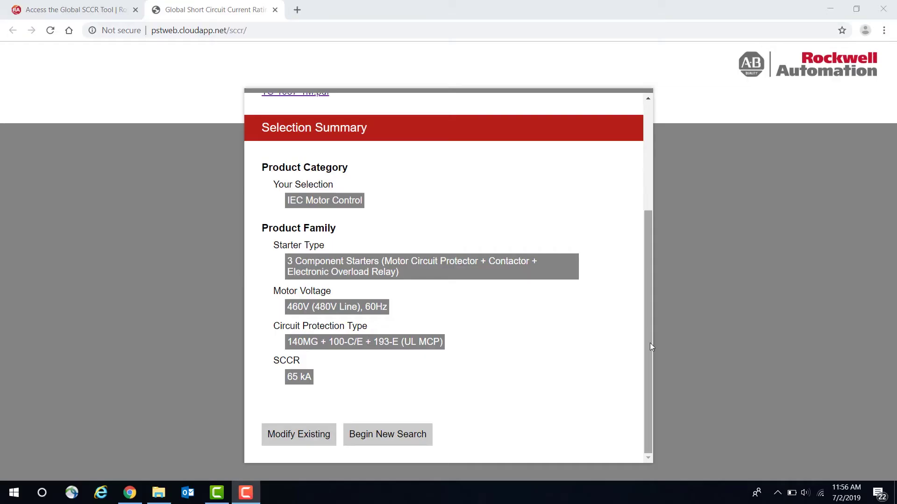
pyautogui.click(650, 343)
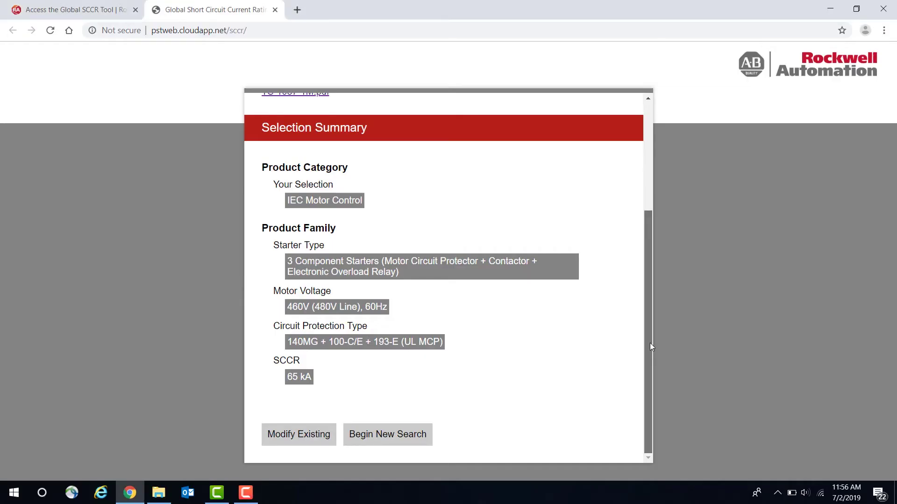